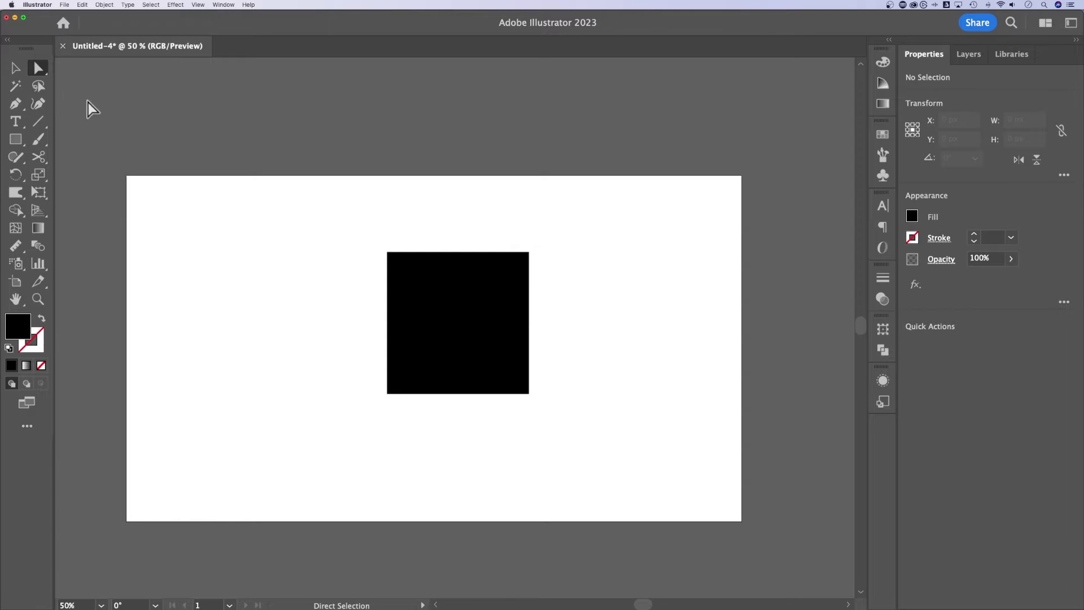
- Select the black 442.5679 px square with the Direct Selection tool
click(14, 68)
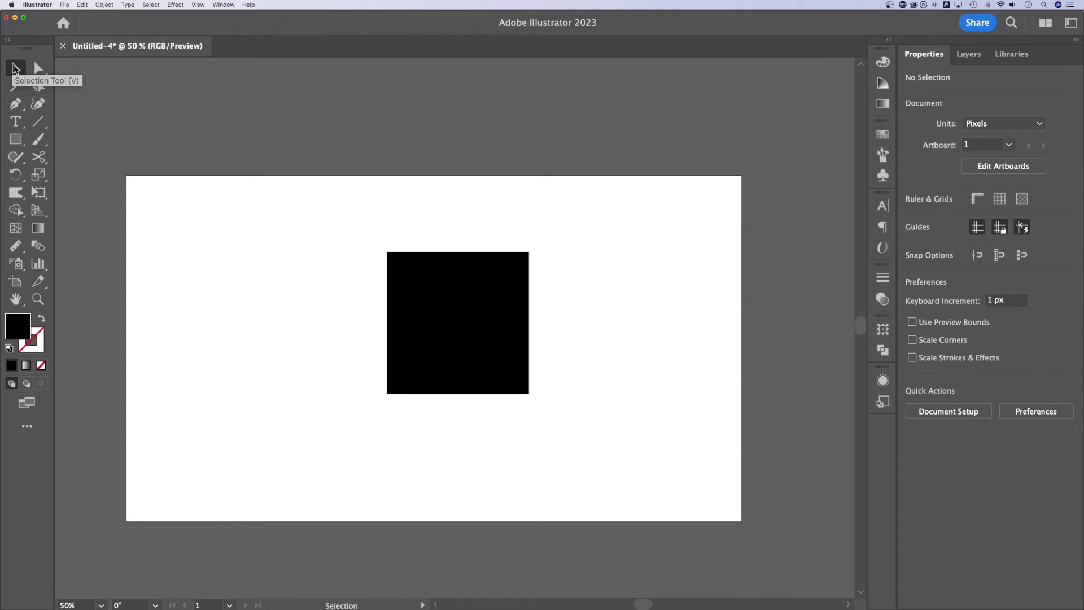
click(35, 68)
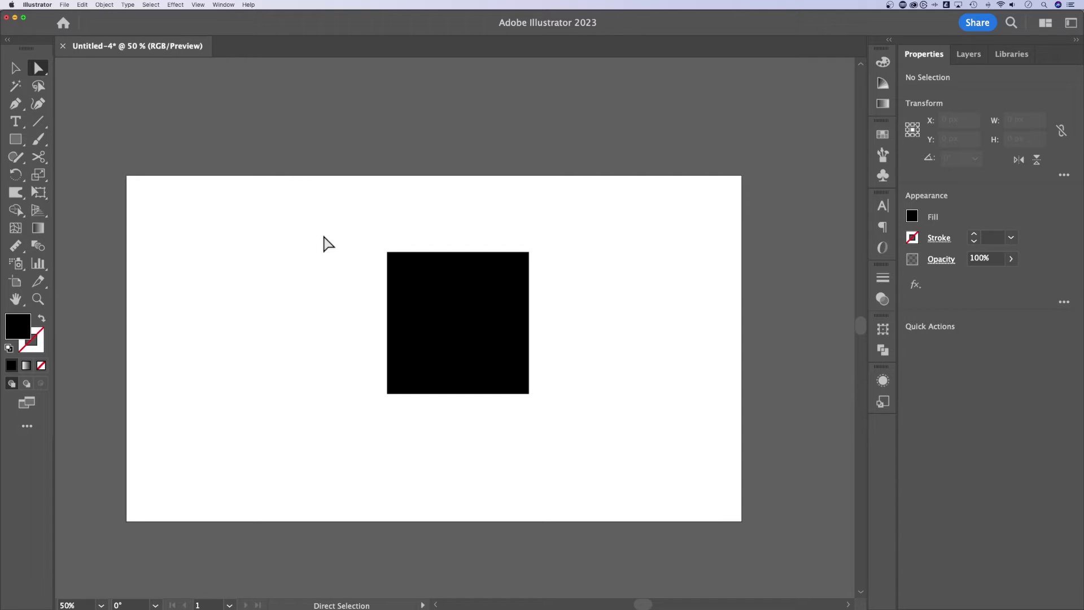
click(446, 300)
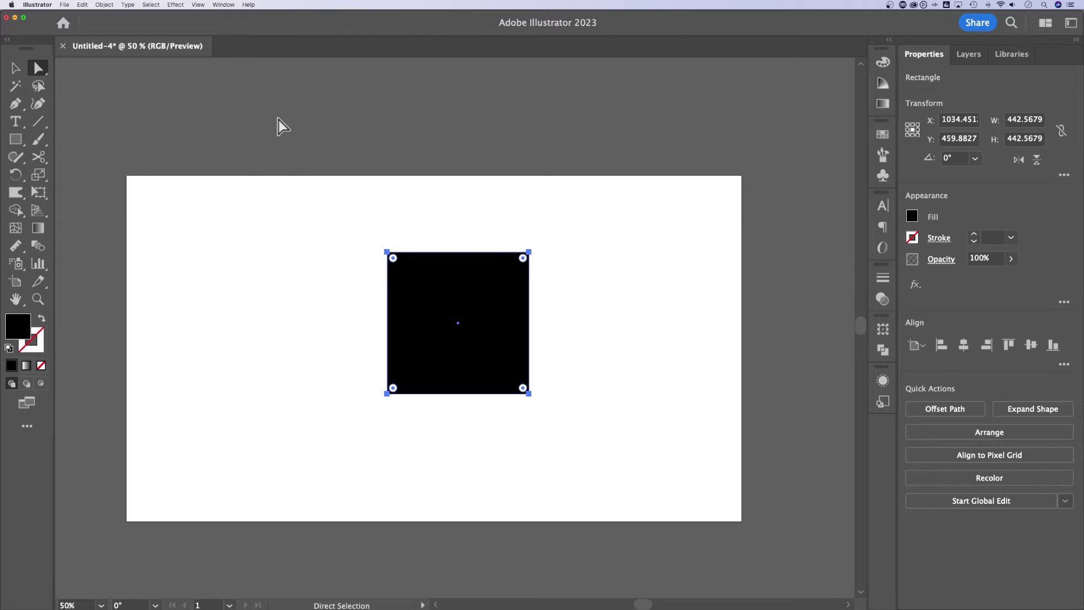
- Hide the corner widgets from the View menu and select the square's left corner anchors
click(199, 4)
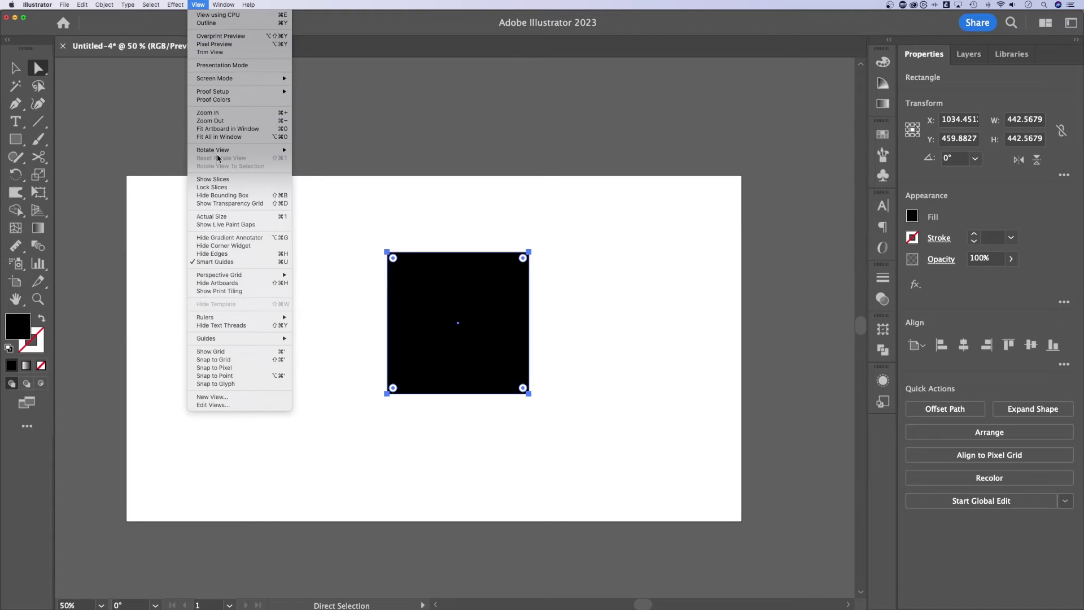
click(224, 245)
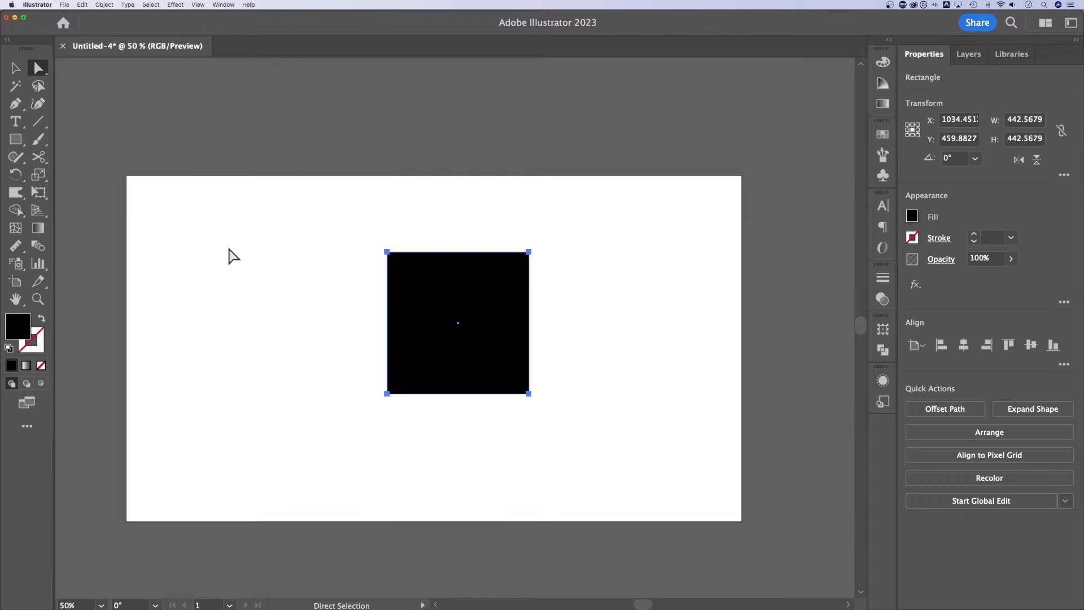
click(387, 252)
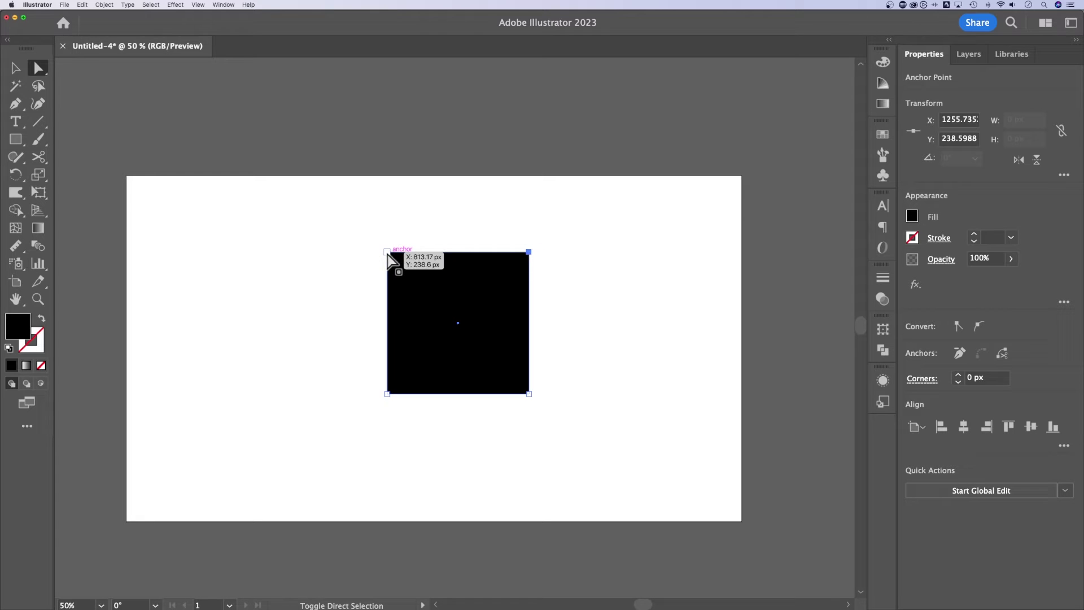
shift+click(377, 387)
shift+click(388, 394)
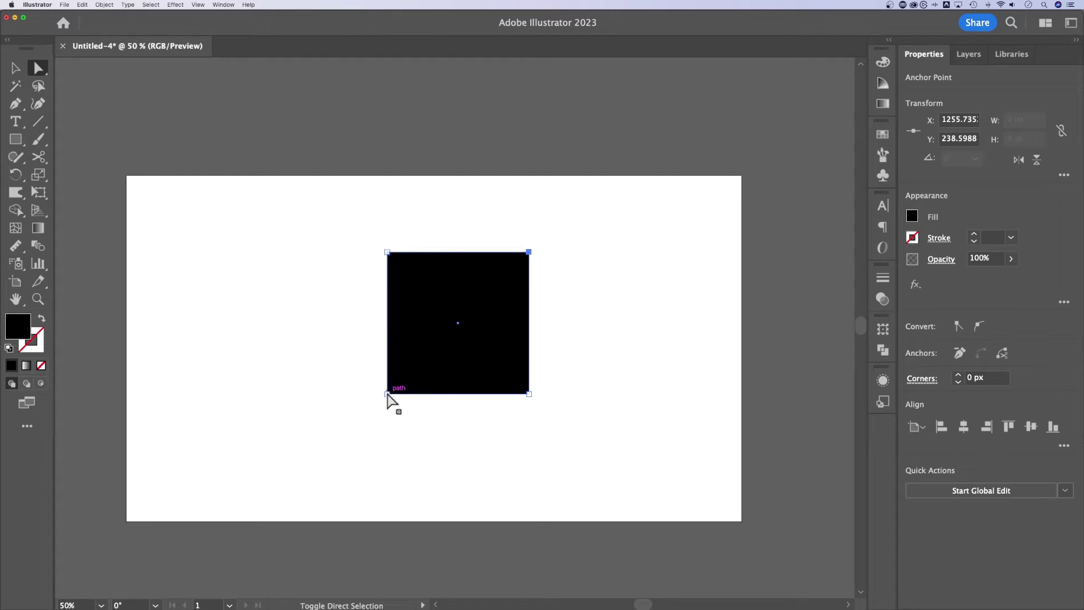
shift+click(387, 394)
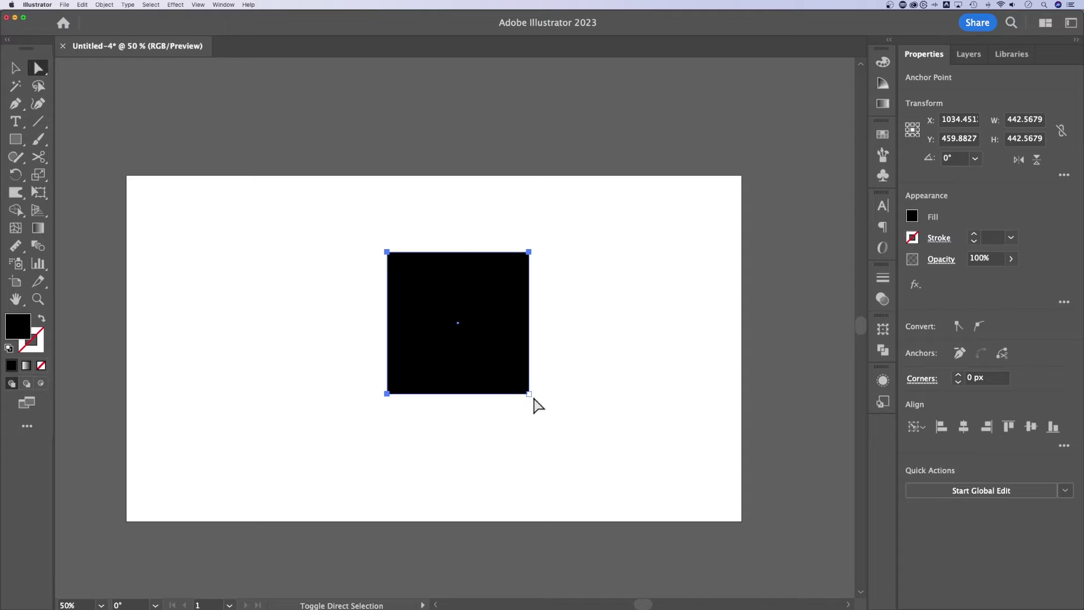
- Pull the top-right corner up and to the right and the bottom-right corner downward
drag(625, 202, 340, 278)
click(529, 253)
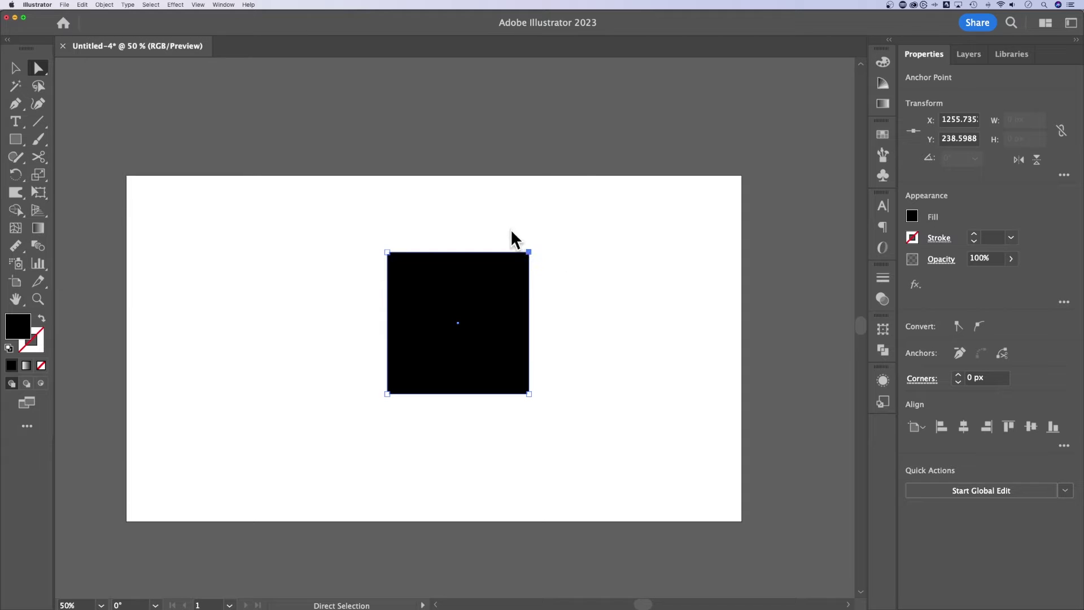
drag(529, 251, 616, 220)
drag(528, 393, 546, 451)
- Shift the shape up-left, move the top-left corner inward, and drag the left corner into a tip
drag(533, 305, 510, 281)
mouse_move(590, 199)
mouse_down()
mouse_move(609, 196)
mouse_move(589, 199)
mouse_move(580, 216)
mouse_up()
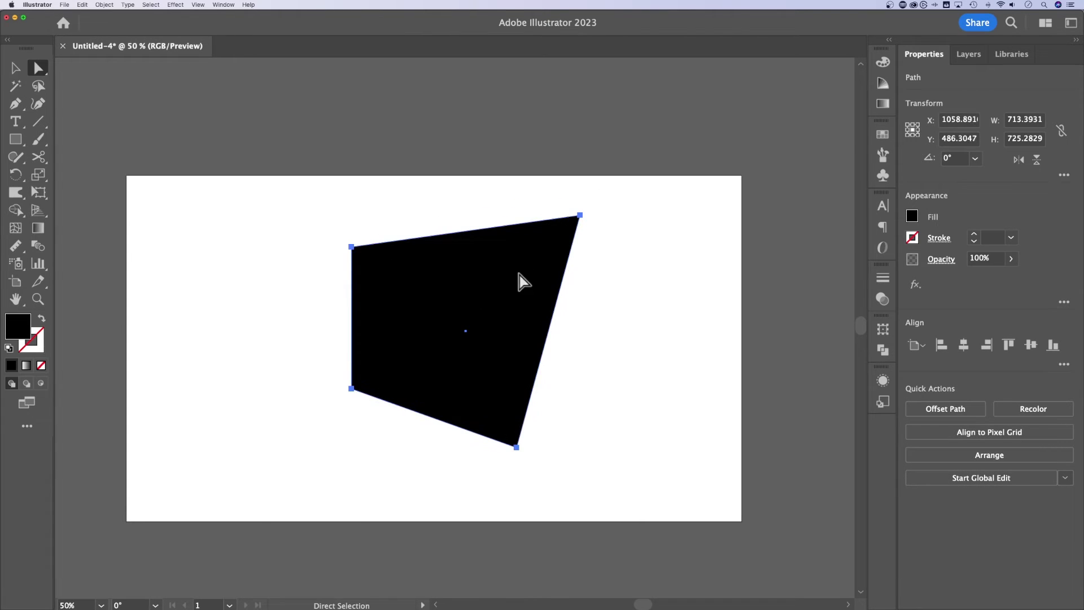
mouse_move(351, 247)
mouse_down()
mouse_move(326, 237)
mouse_move(338, 244)
mouse_up()
click(338, 244)
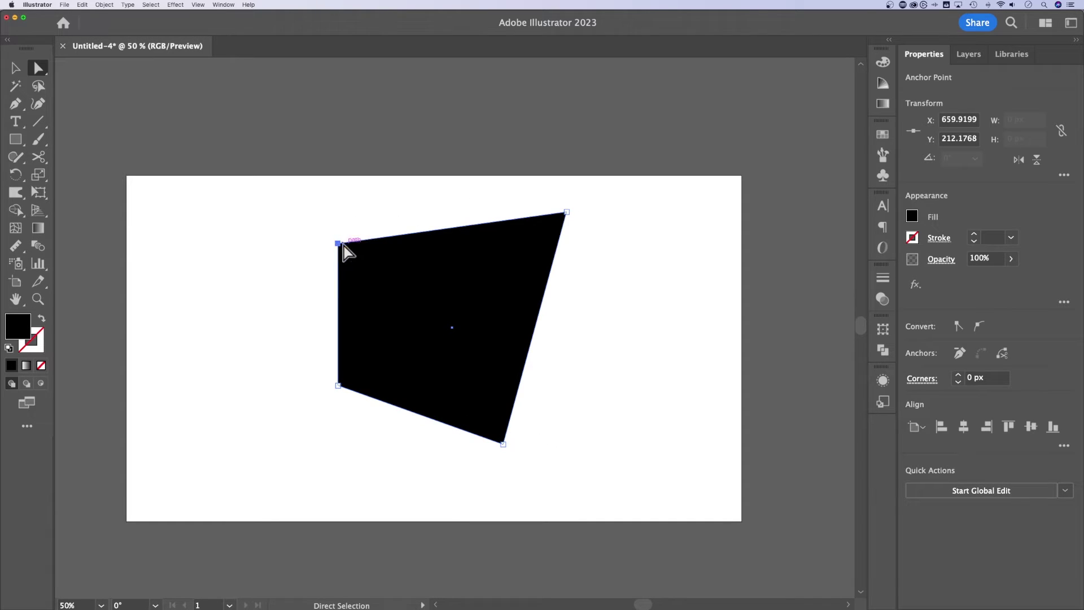
drag(338, 244, 416, 300)
drag(339, 386, 306, 377)
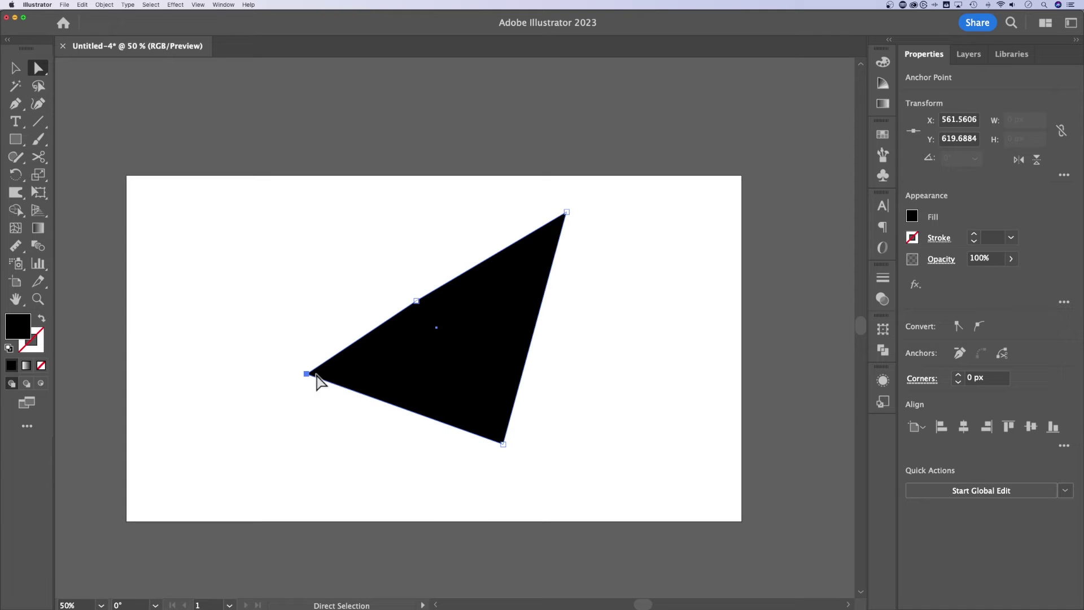
- Convert the left tip to a smooth point by Alt-dragging vertical handles out with the Pen
key(shift+c)
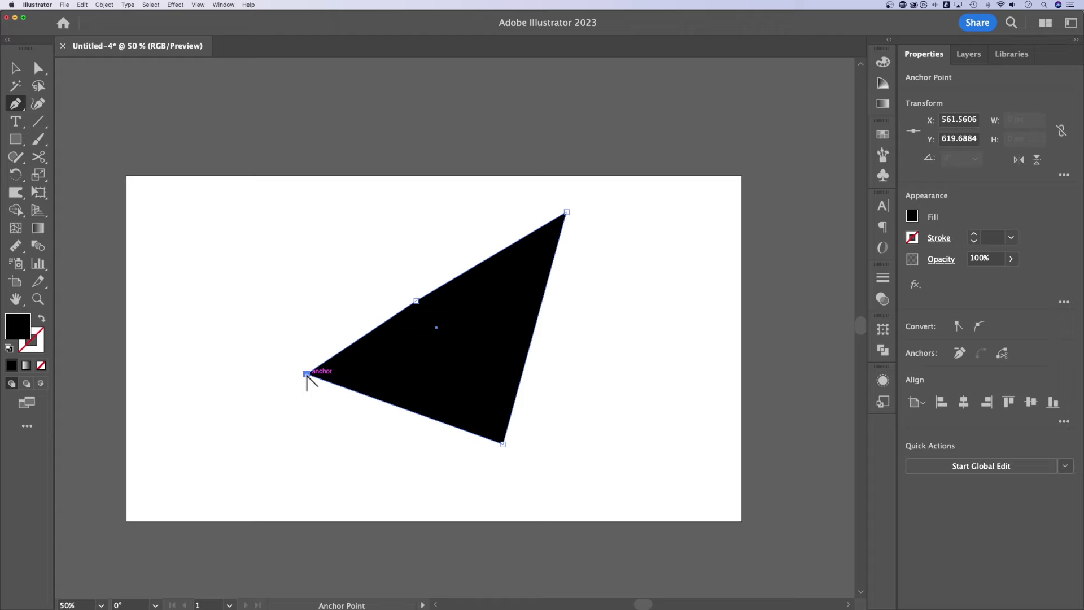
key(p)
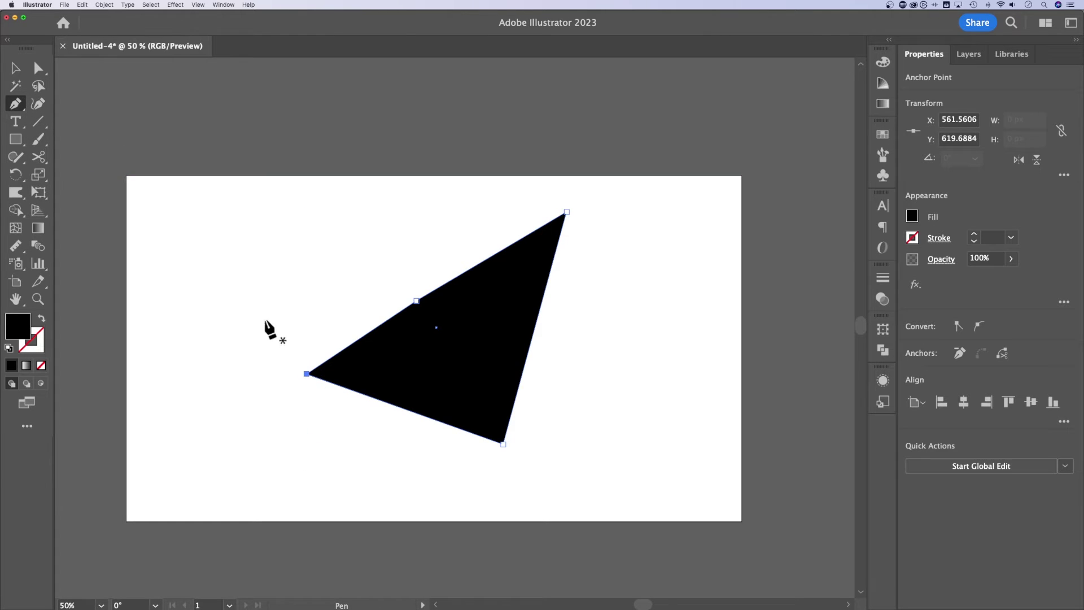
key(alt)
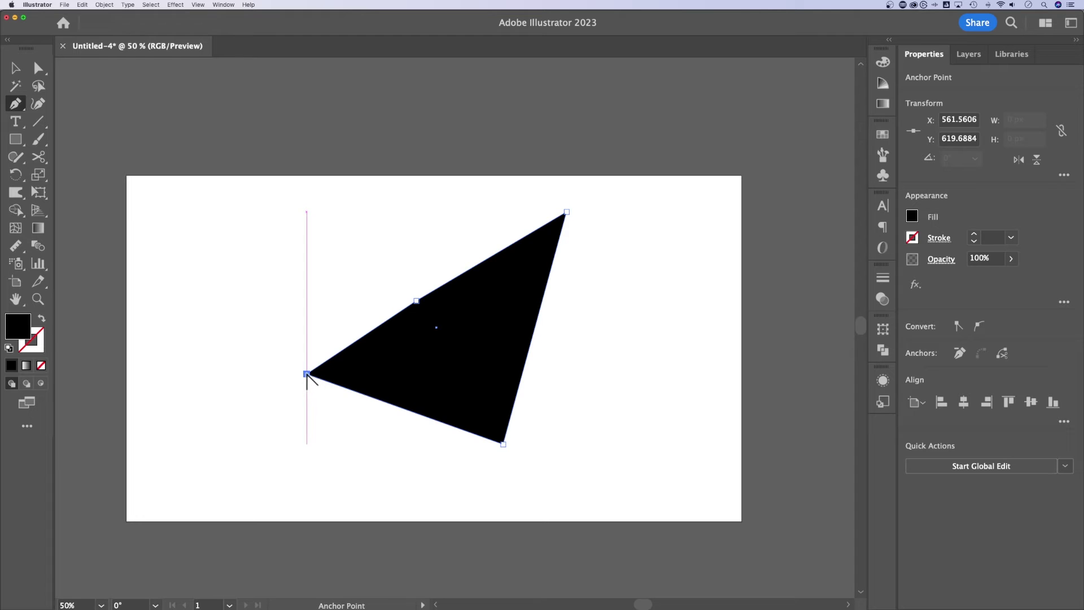
drag(306, 374, 310, 345)
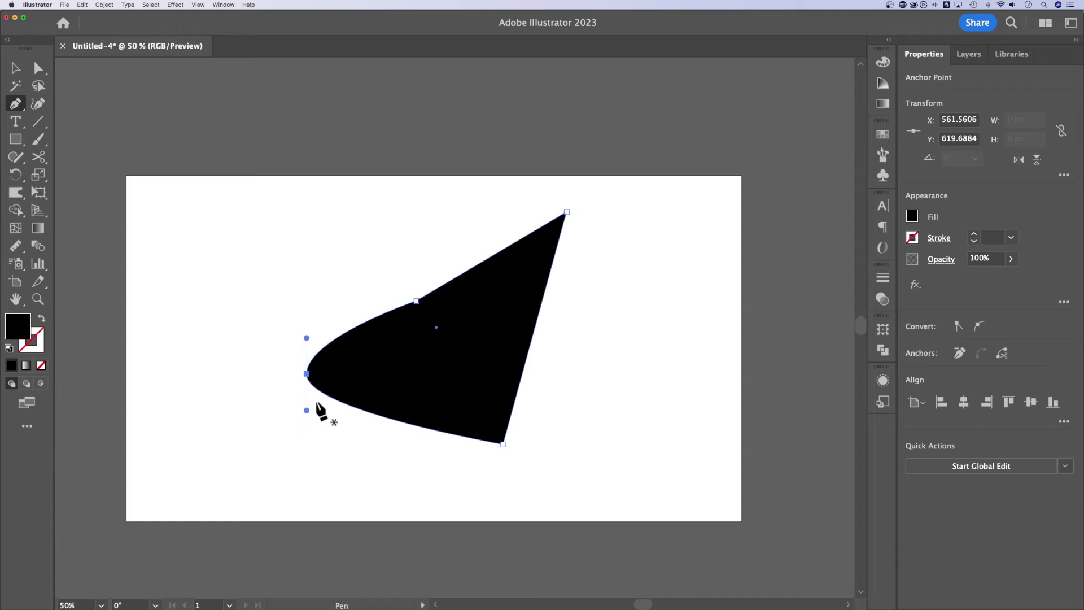
- Reselect the left smooth point and lengthen its upper and lower handles into a rounded lobe
key(a)
click(307, 373)
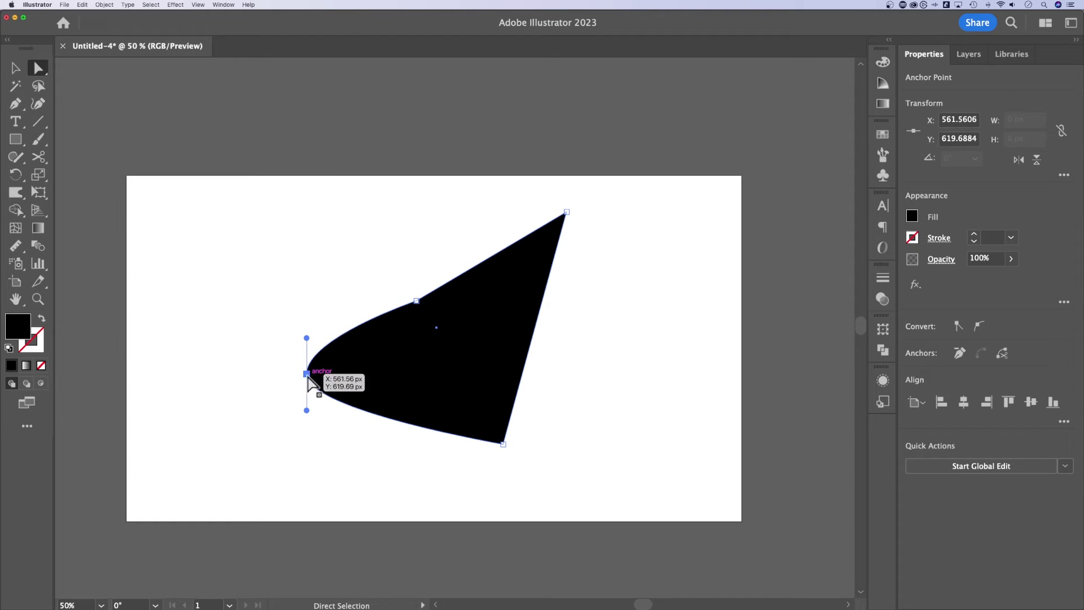
click(302, 389)
click(307, 373)
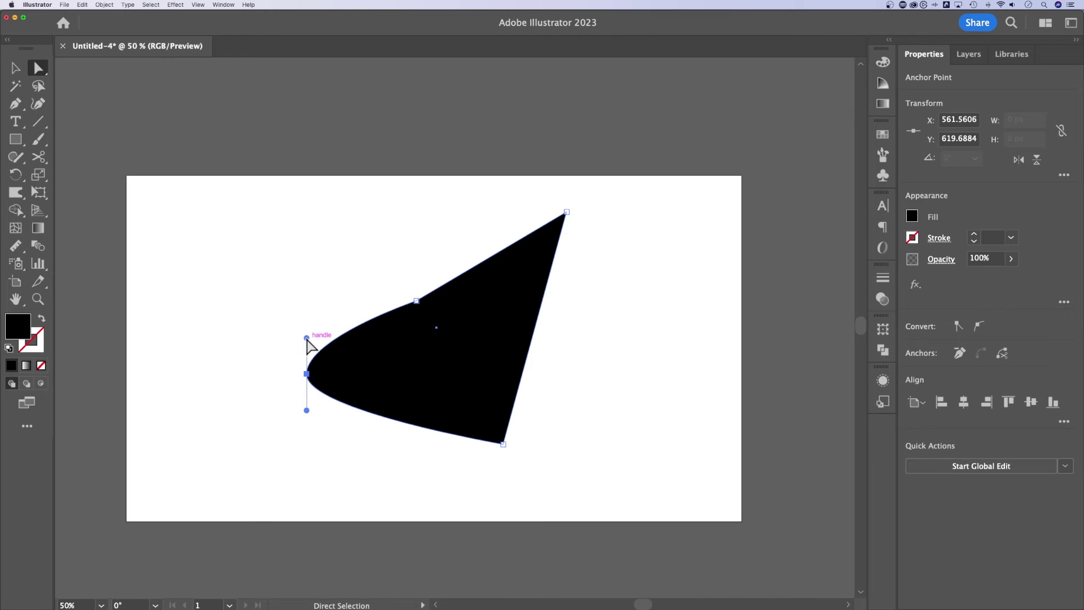
drag(307, 339, 302, 255)
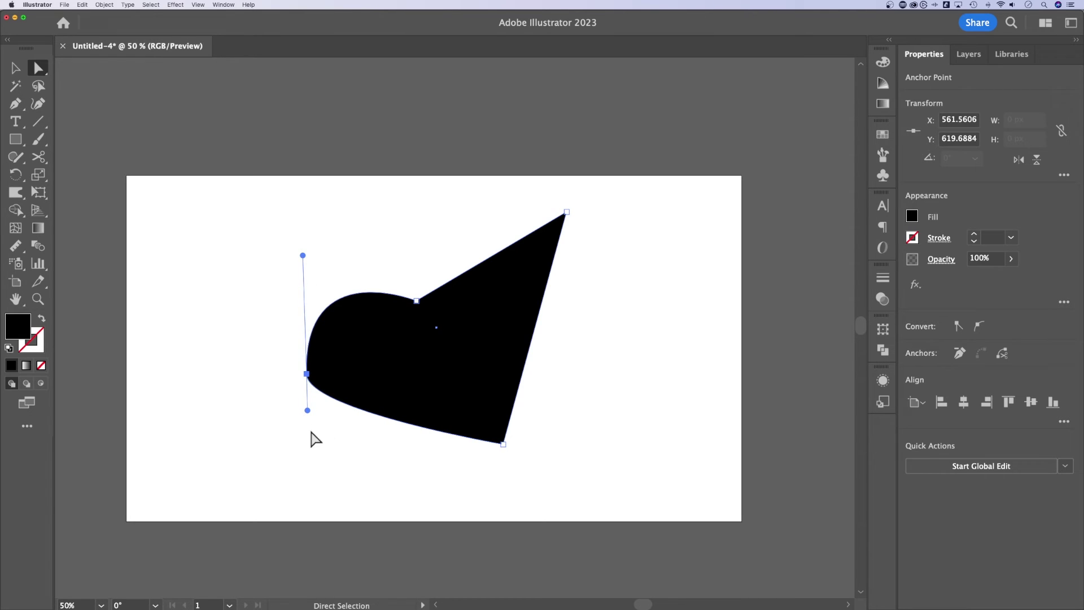
drag(307, 410, 287, 473)
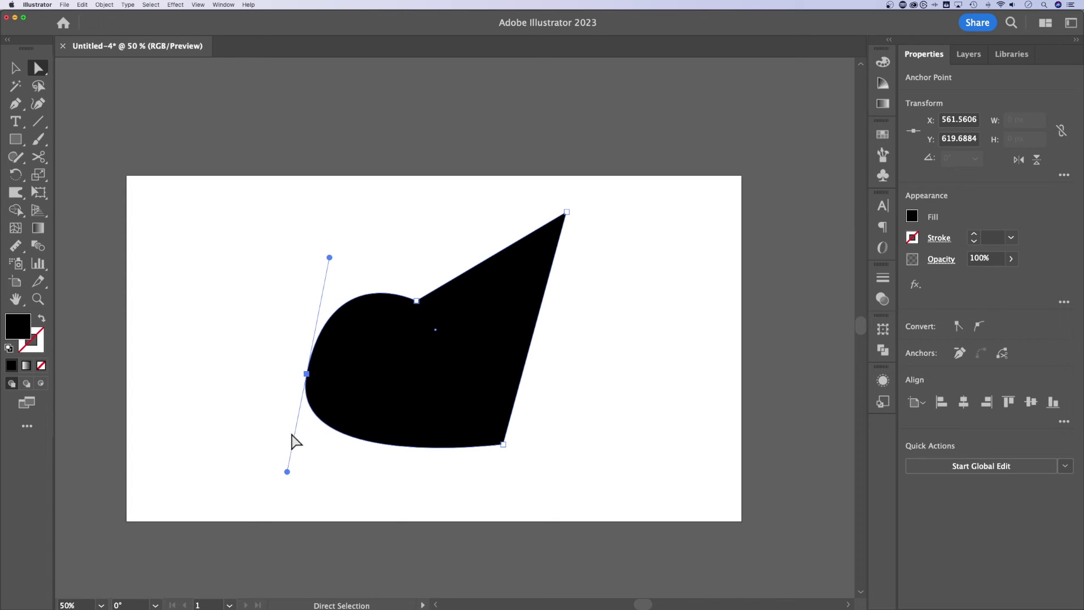
- Alt-drag the left point's lower handle inward independently, making the bottom edge concave
key(p)
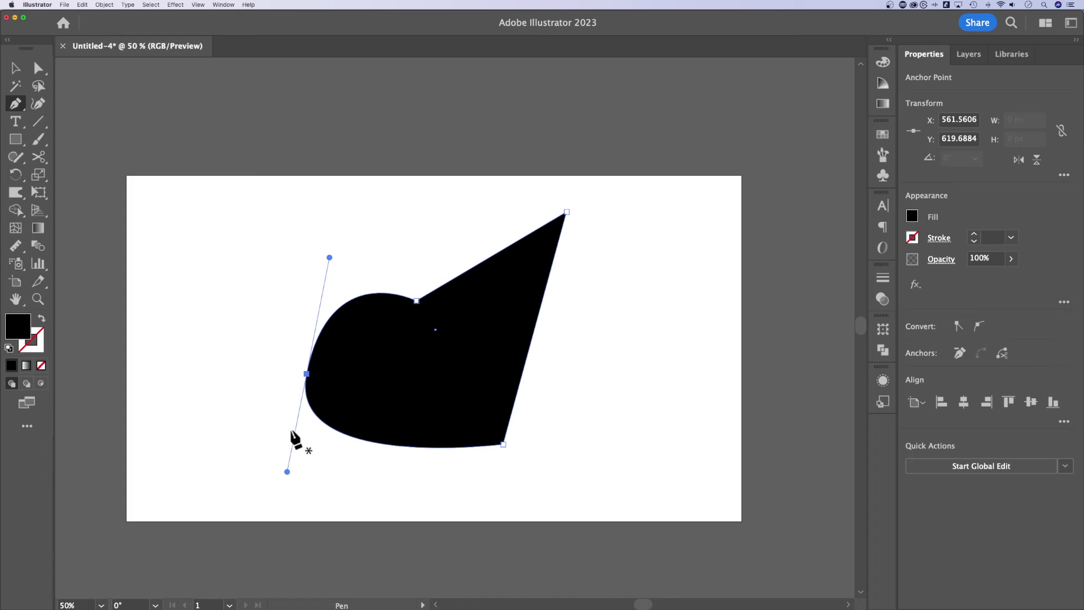
key(alt)
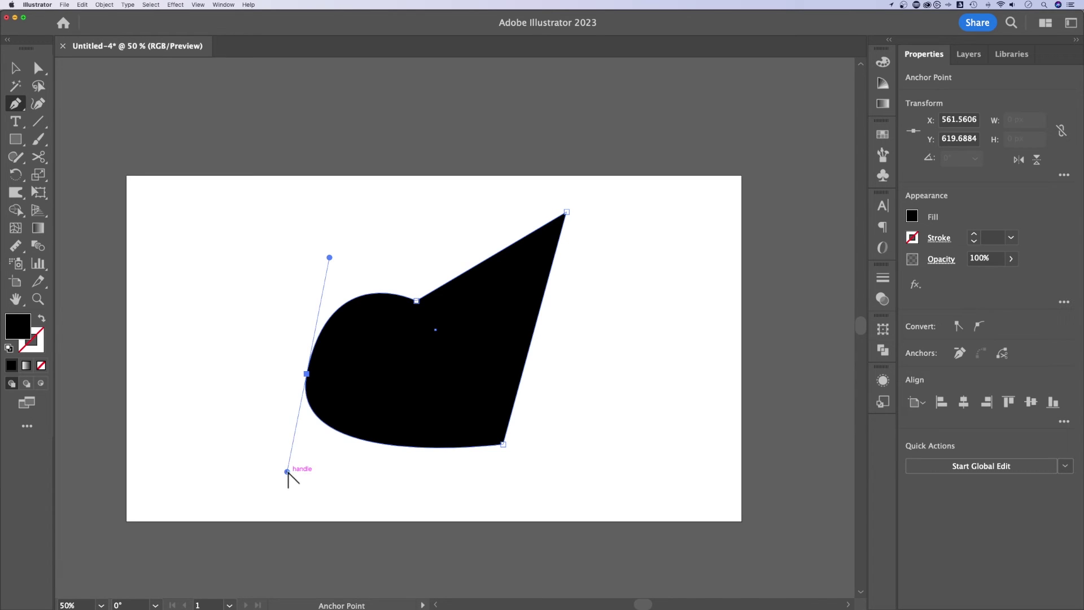
drag(288, 471, 417, 327)
- Move the bottom point to the lower right and lower the top-right corner into a vertical right edge
key(a)
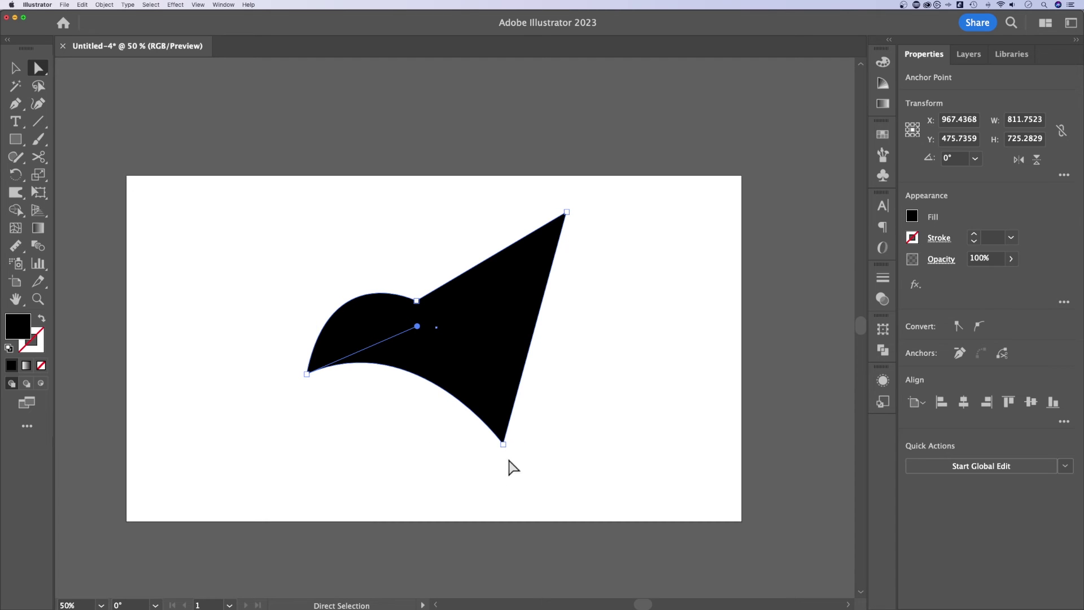
drag(503, 445, 551, 447)
drag(695, 491, 547, 144)
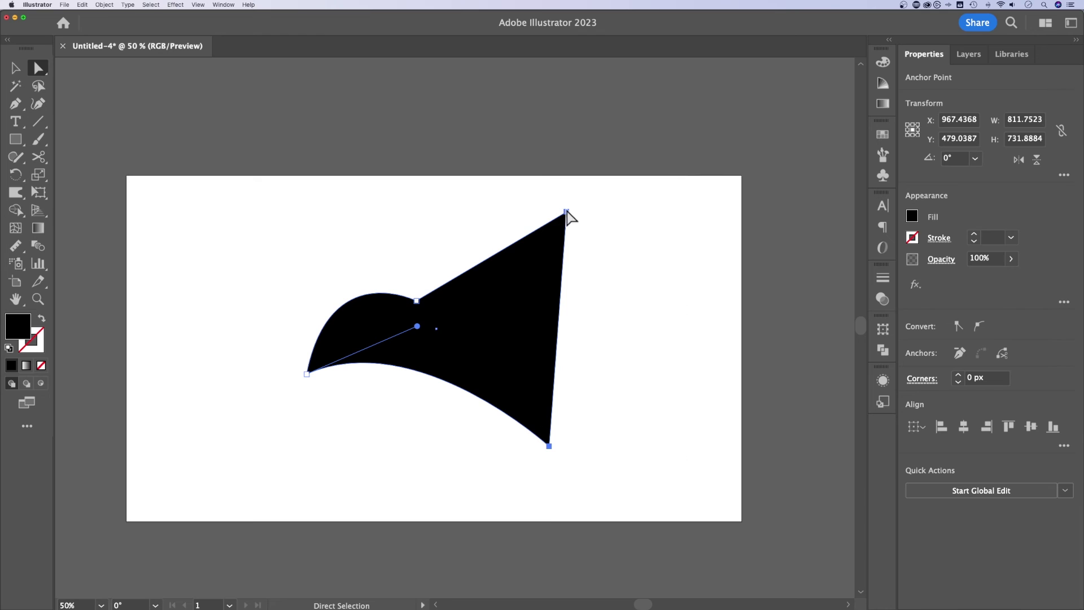
drag(566, 211, 510, 255)
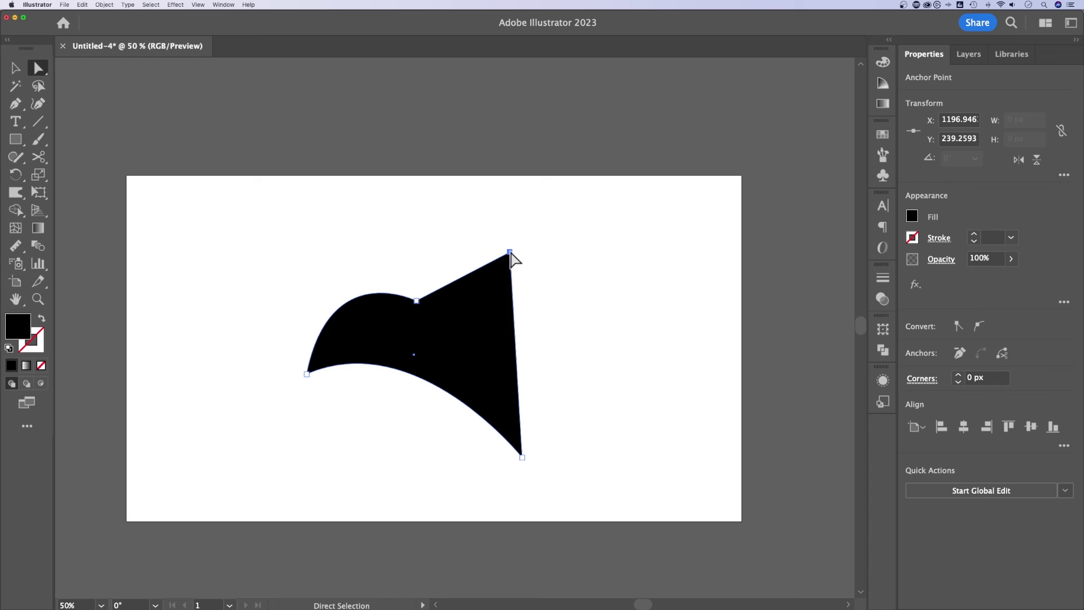
drag(510, 252, 523, 340)
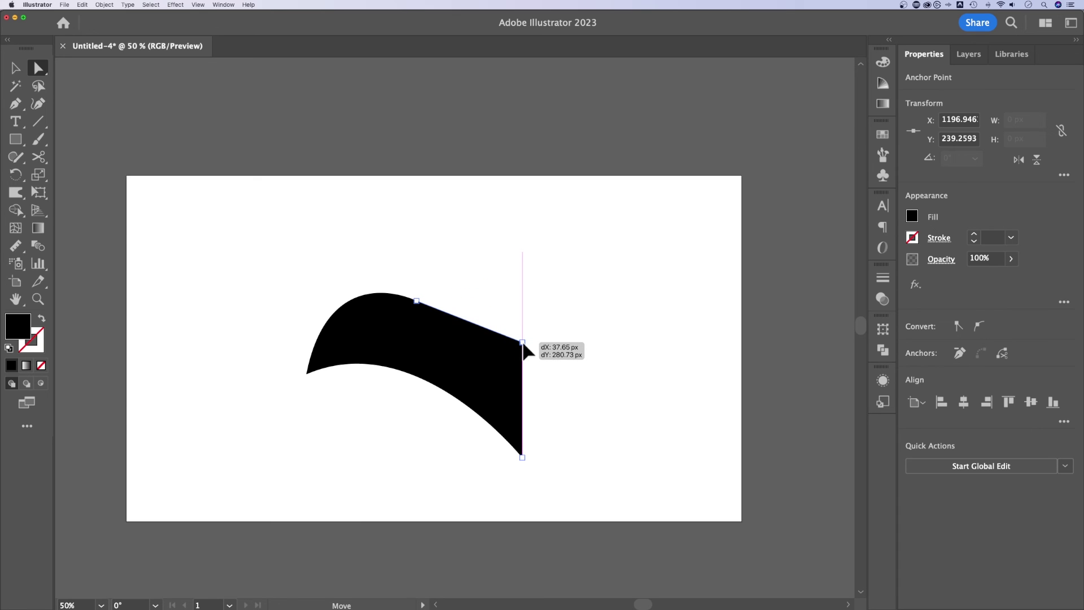
drag(522, 343, 523, 343)
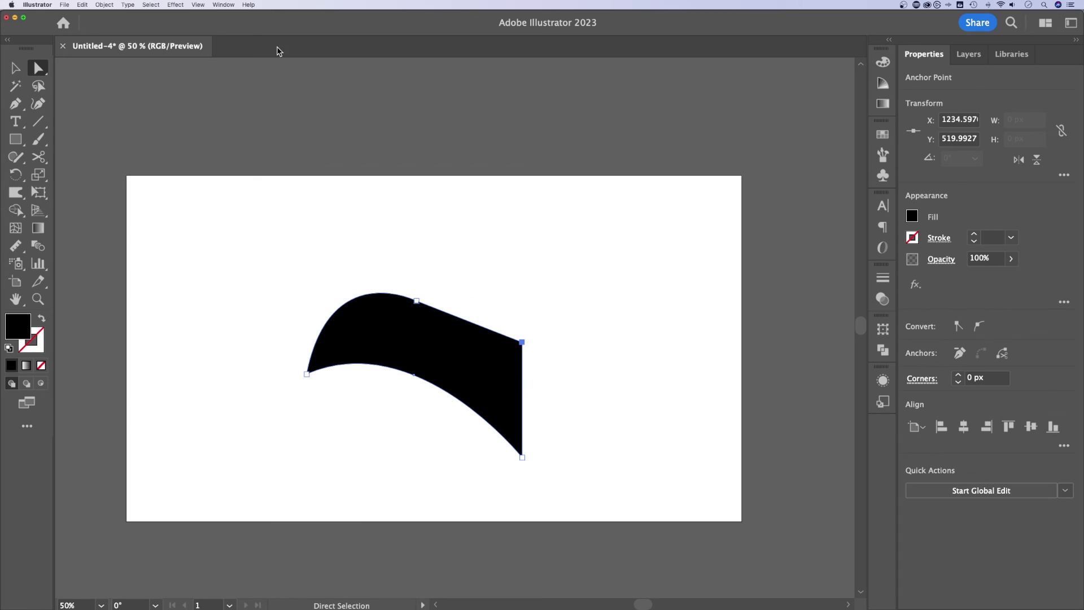
- Turn on Smart Guides and raise the top middle anchor to 960 px, 366.2098 px
click(199, 5)
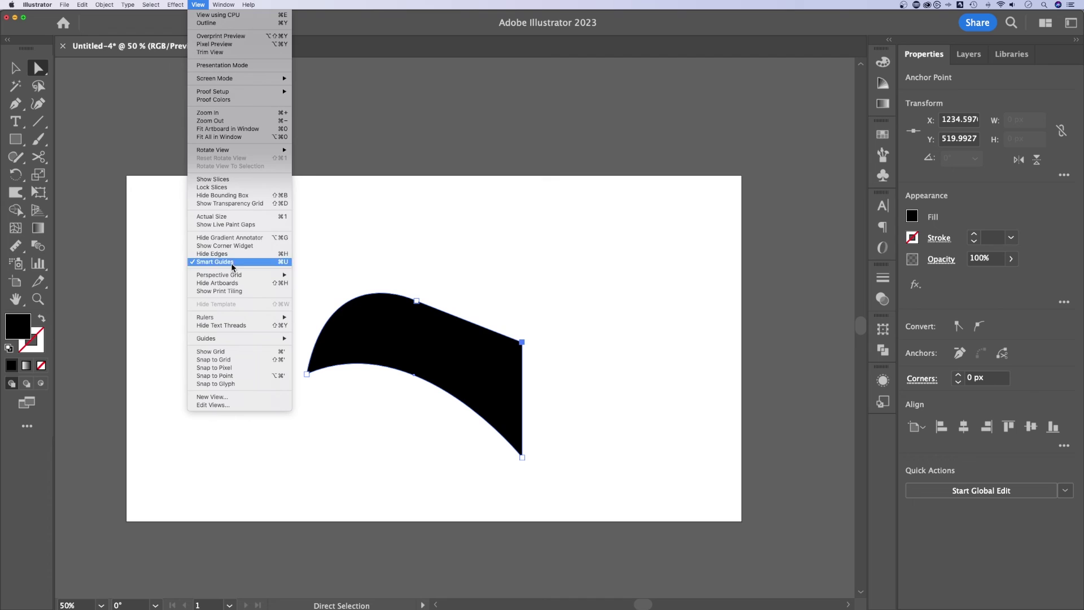
click(567, 348)
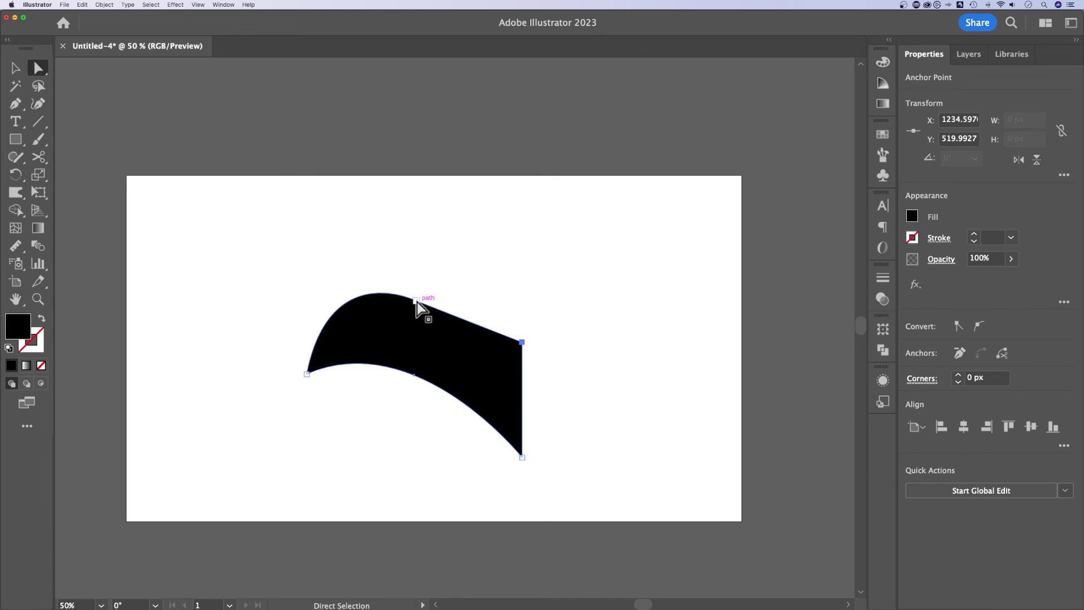
mouse_move(416, 300)
mouse_down()
mouse_move(452, 287)
mouse_move(435, 293)
mouse_up()
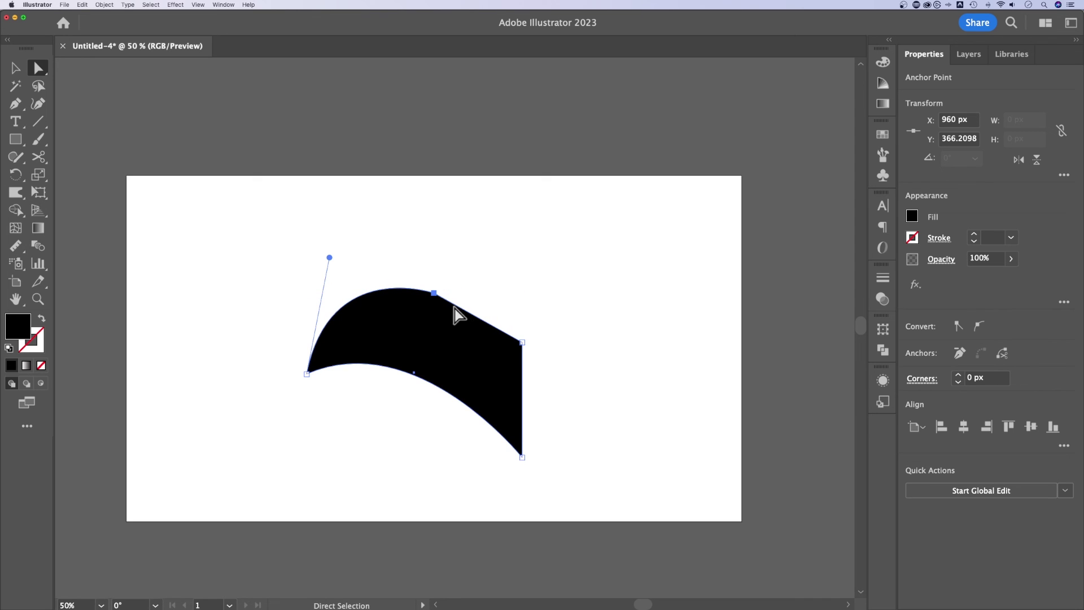